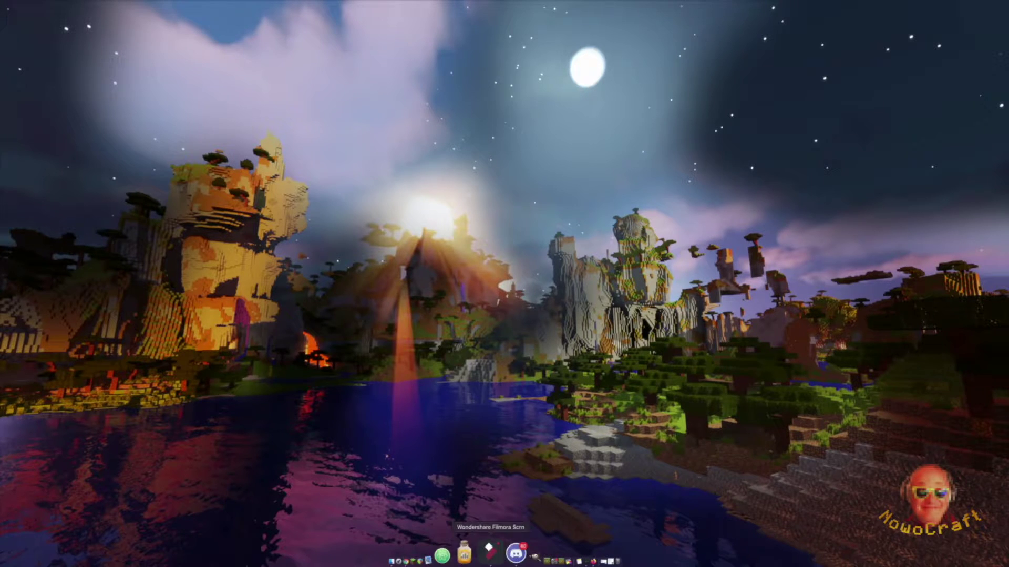
# Open MultiMC and launch the 1.16.1 MultiMC Tutorials instance.
pyautogui.click(514, 549)
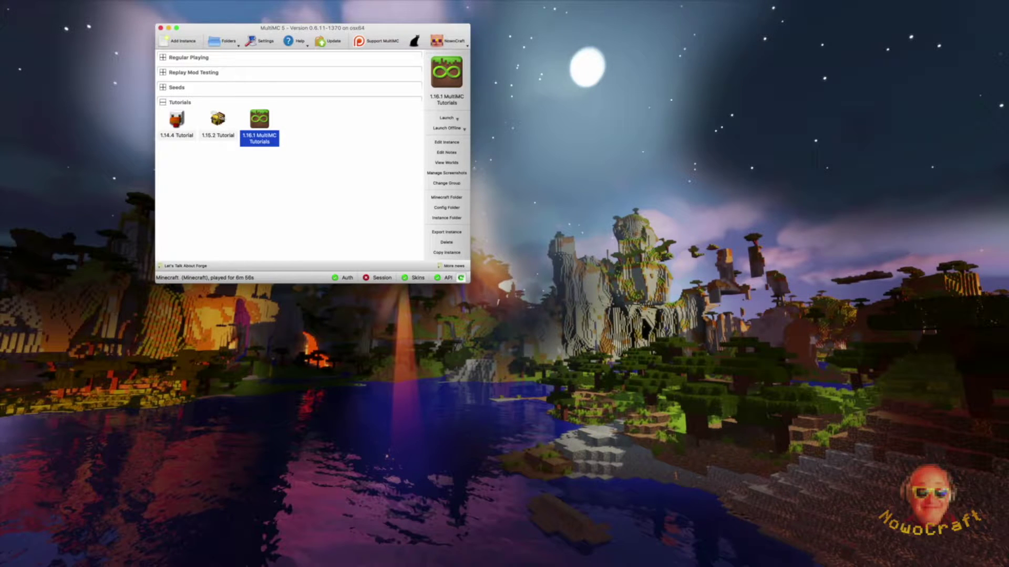
pyautogui.press('Return')
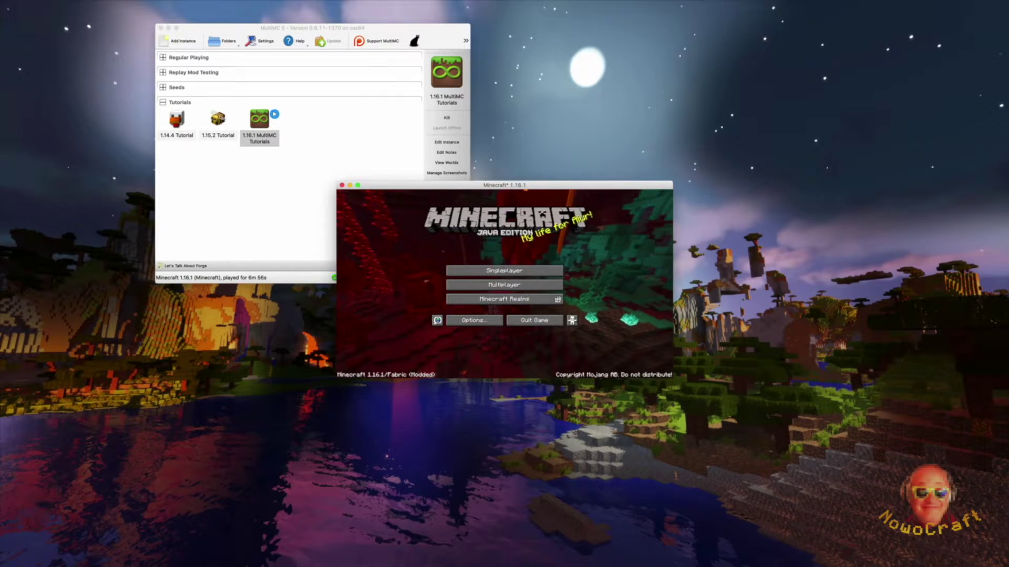
# Create a new singleplayer world named MultiMC Tutorial in Creative game mode.
pyautogui.press('Tab')
pyautogui.press('Return')
pyautogui.press('BackSpace')
pyautogui.press('BackSpace')
pyautogui.press('BackSpace')
pyautogui.press('BackSpace')
pyautogui.press('BackSpace')
pyautogui.press('BackSpace')
pyautogui.press('BackSpace')
pyautogui.press('BackSpace')
pyautogui.press('BackSpace')
pyautogui.write('MultiMC Tu')
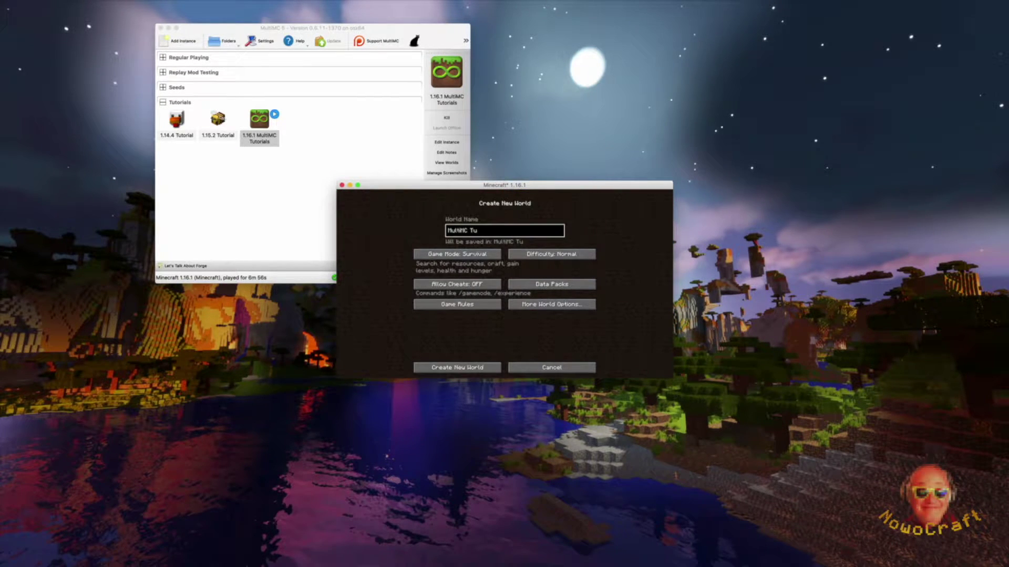
pyautogui.write('torial')
pyautogui.click(456, 254)
pyautogui.click(456, 253)
pyautogui.click(456, 368)
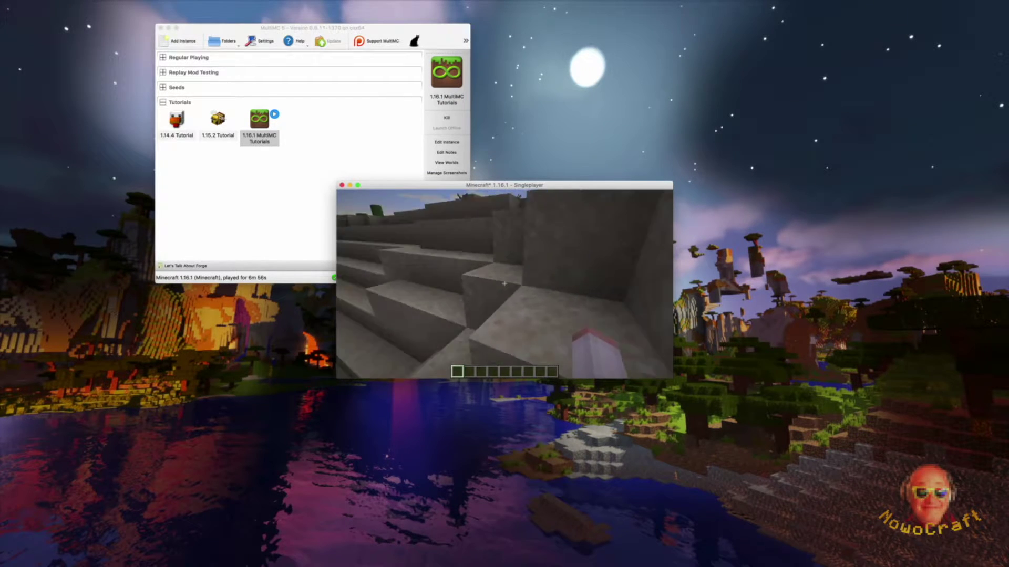
# Walk through the new world and the Nether to look at the terrain without any extra mods.
pyautogui.press('w')
pyautogui.press('space')
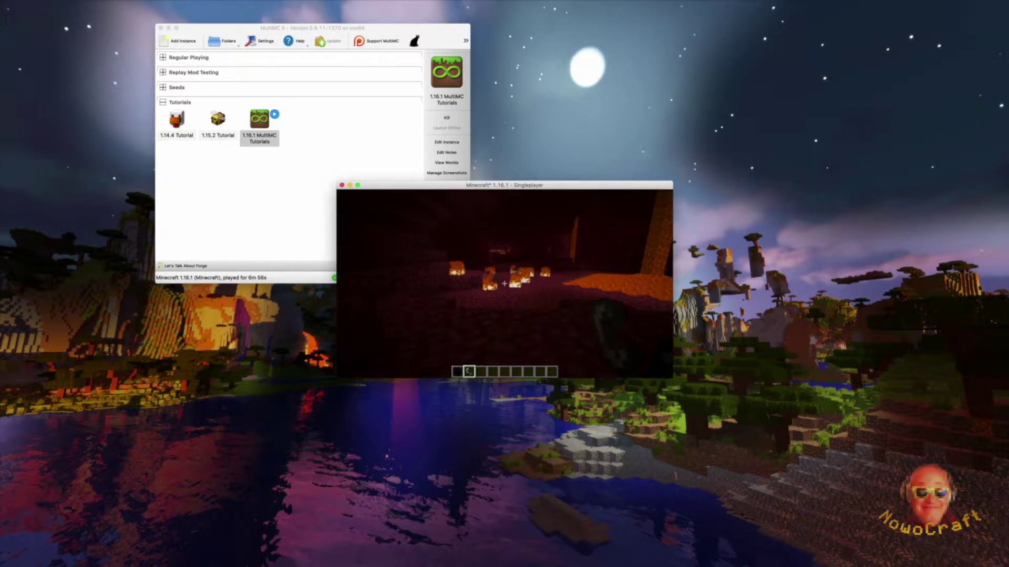
pyautogui.press('w')
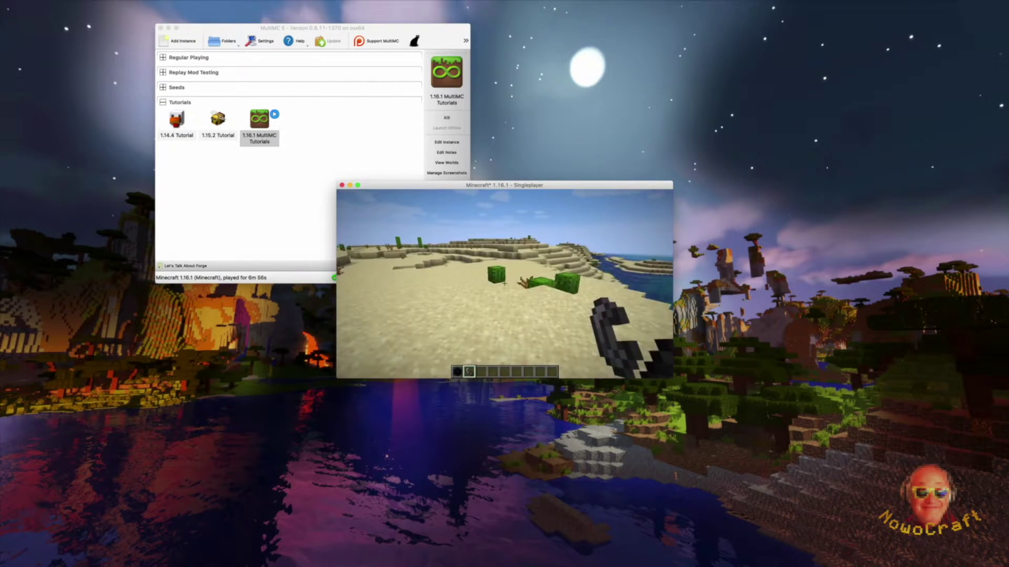
# Save the world, return to the title screen and quit Minecraft.
pyautogui.press('Escape')
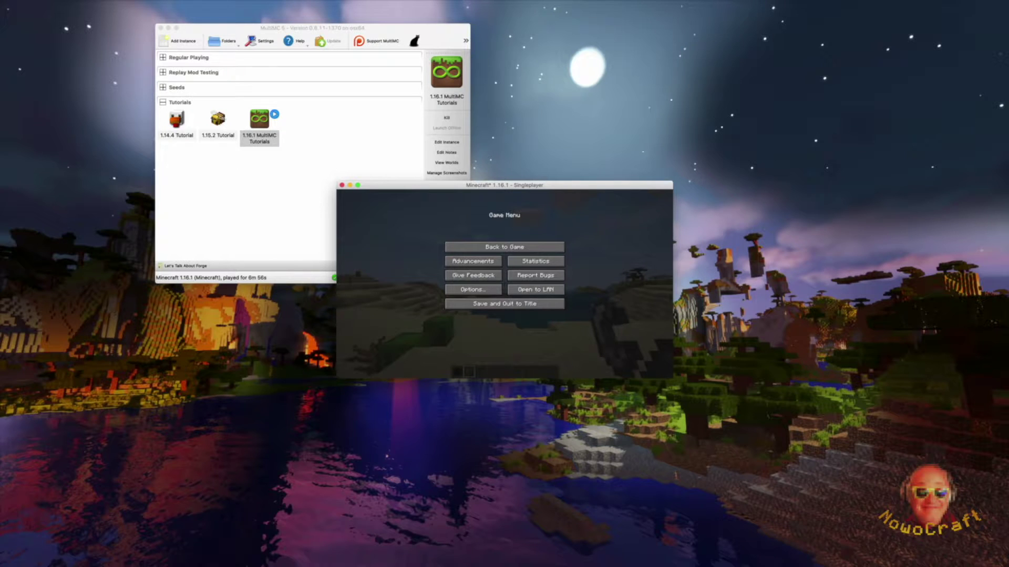
pyautogui.click(506, 304)
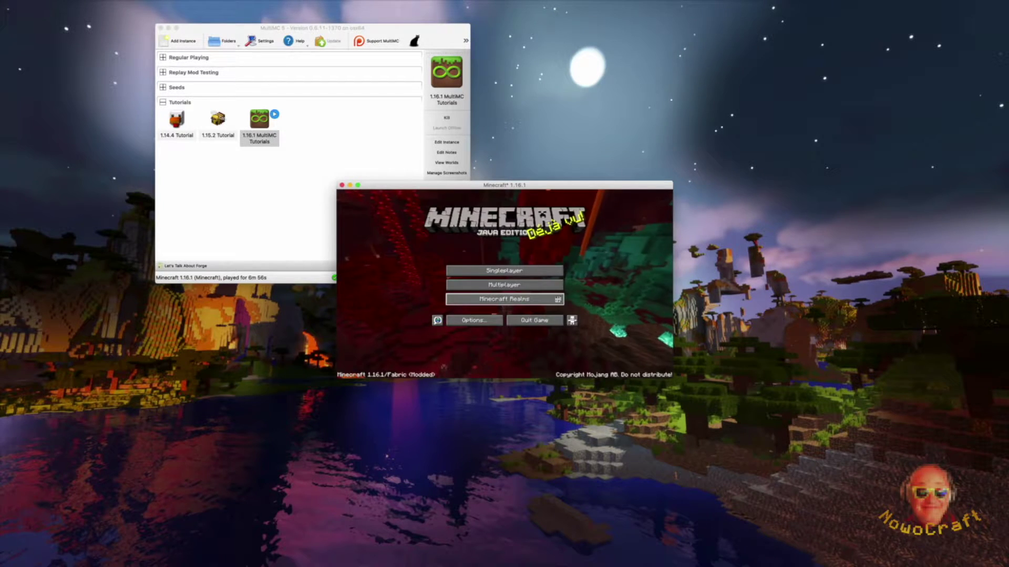
pyautogui.click(534, 319)
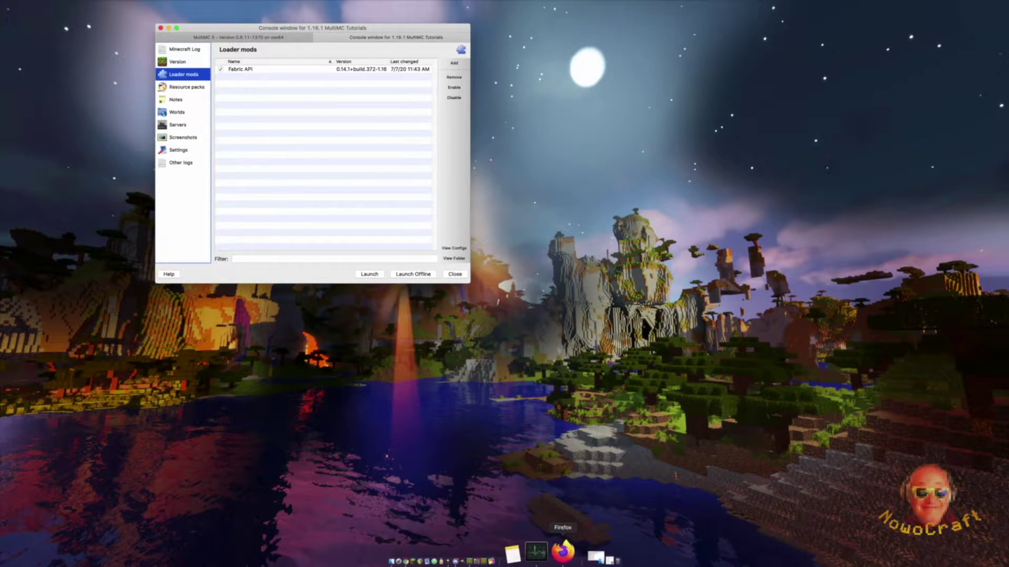
# Check the OptiFine downloads page and add the downloaded preview_OptiFine_1.16.1_HD_U_G2_pre2 jar to the instance's loader mods.
pyautogui.click(571, 551)
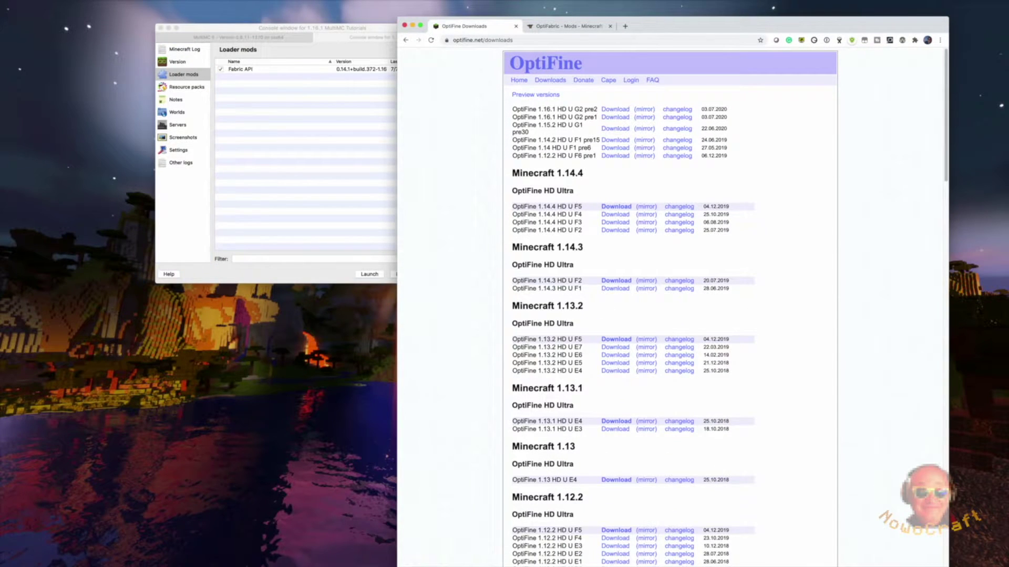
pyautogui.scroll(-2, 670, 315)
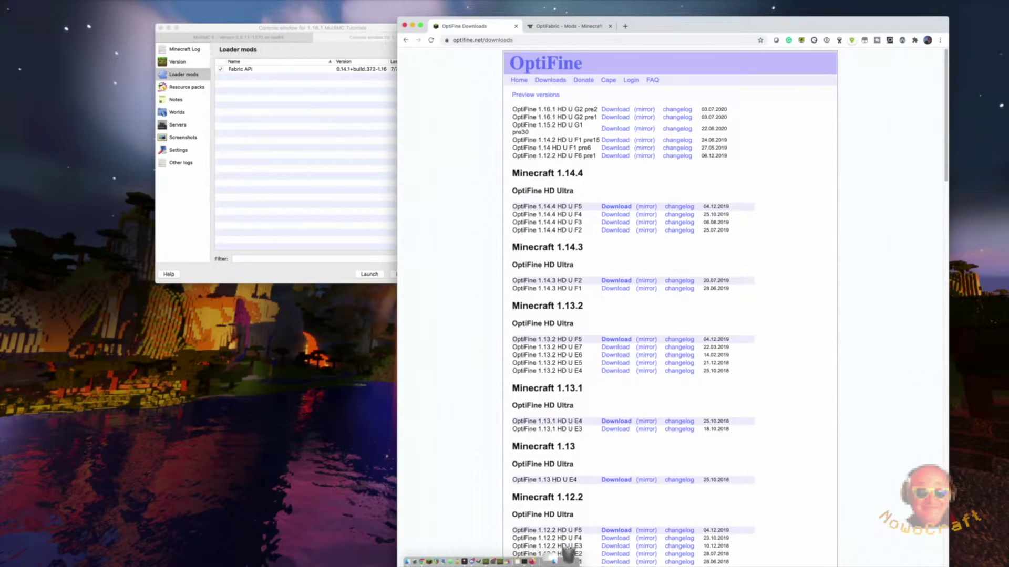
pyautogui.click(569, 551)
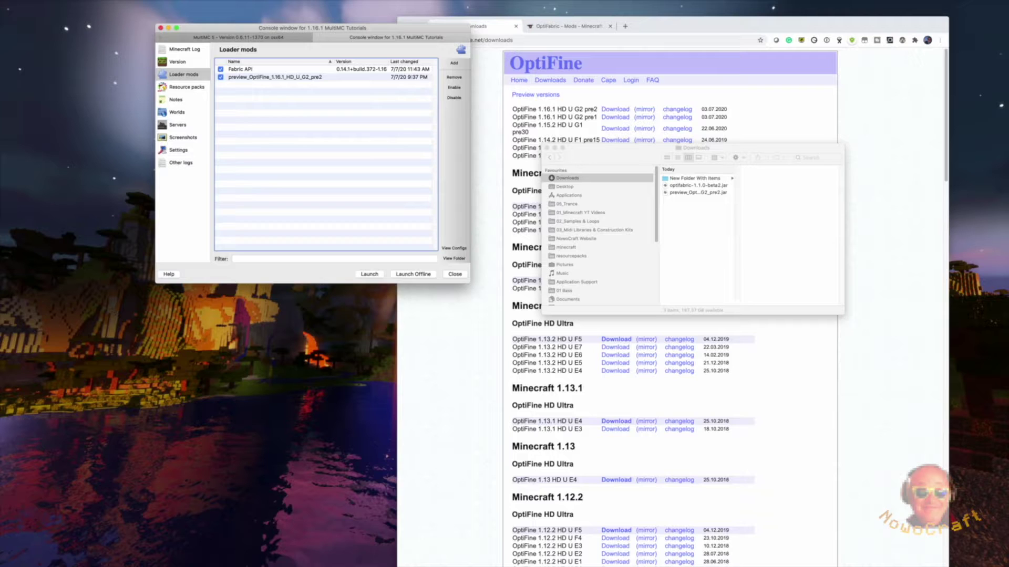
# Launch the instance with OptiFine added and load the existing singleplayer world.
pyautogui.click(242, 67)
pyautogui.press('Return')
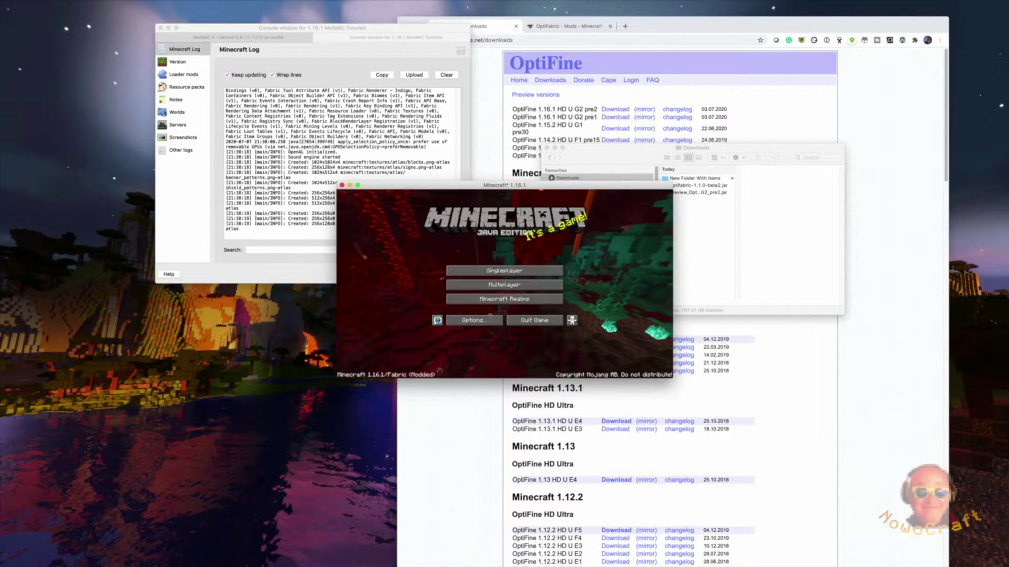
pyautogui.click(505, 271)
pyautogui.click(435, 230)
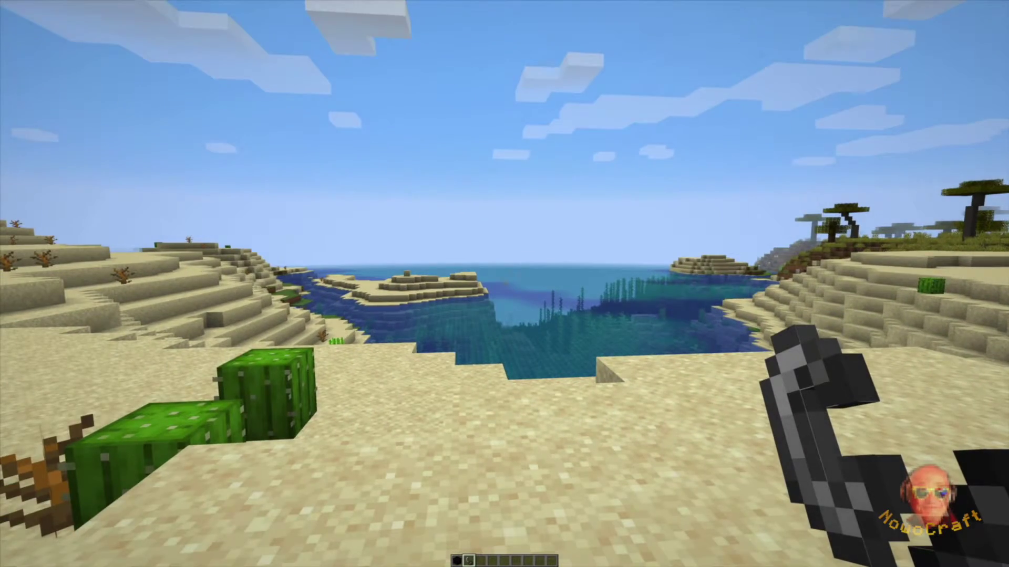
# Open the video settings from inside the world to check for OptiFine options.
pyautogui.press('Escape')
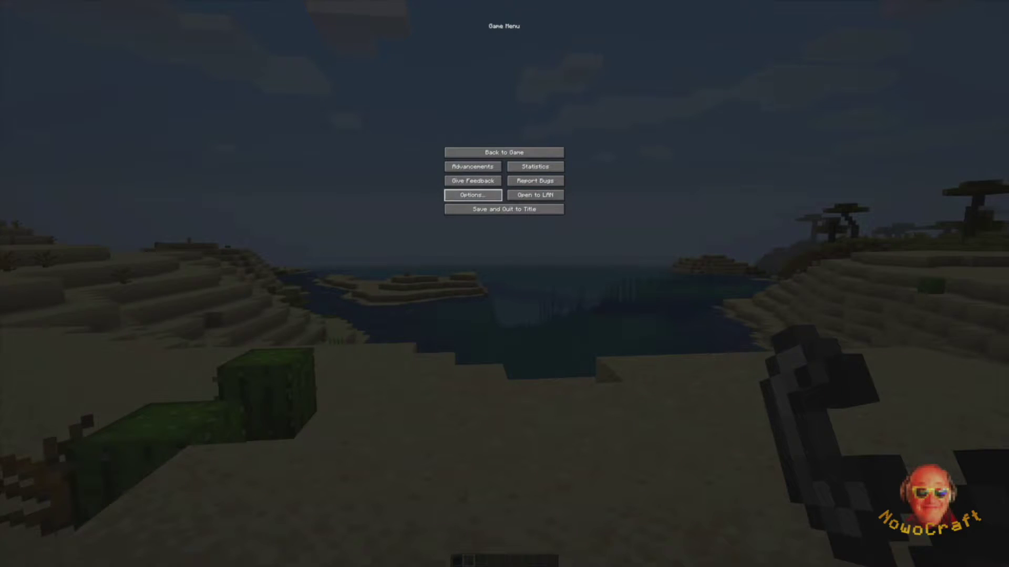
pyautogui.click(473, 195)
pyautogui.click(457, 139)
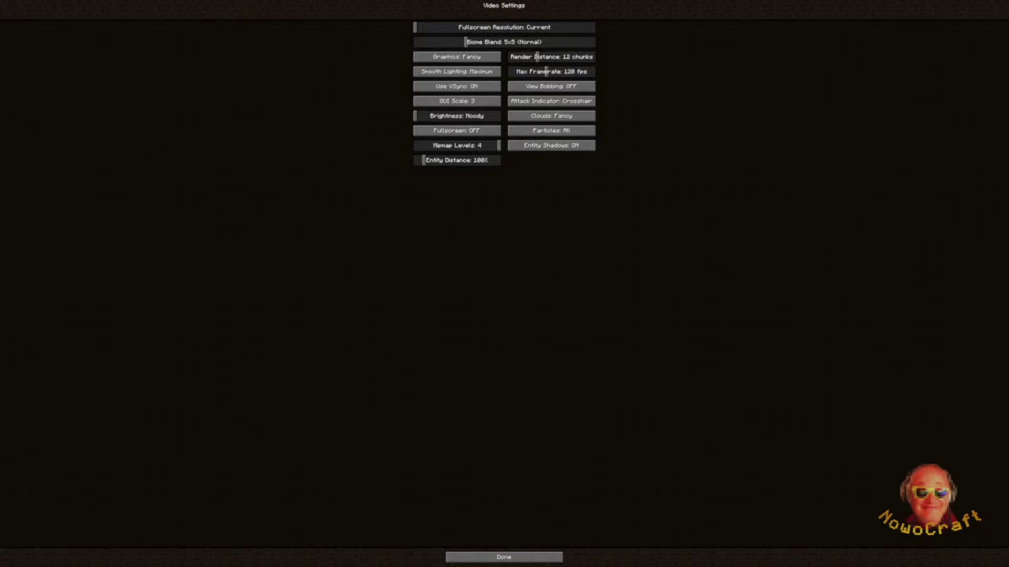
# Leave the video settings and save and quit the world to the title screen.
pyautogui.click(504, 557)
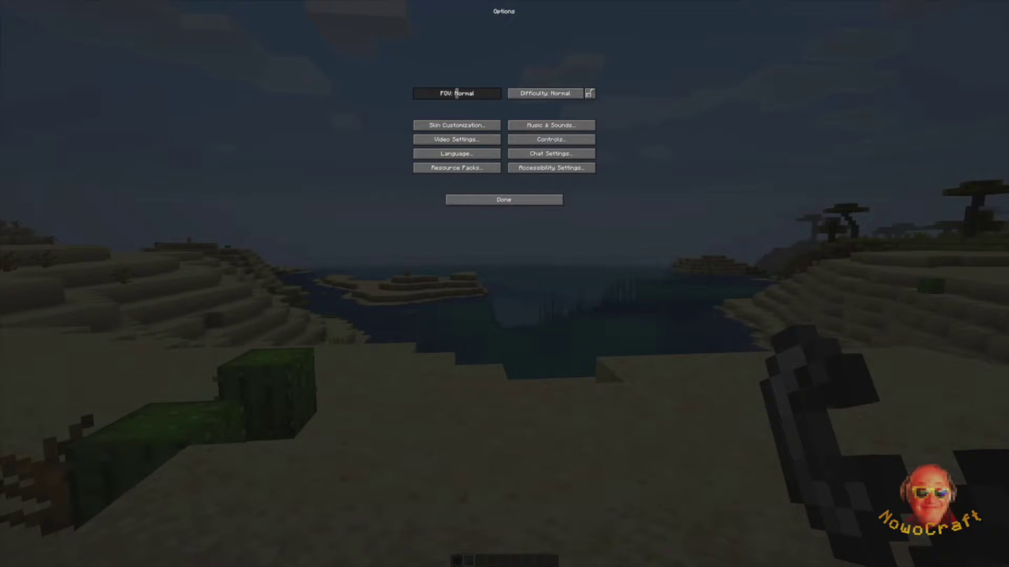
pyautogui.click(535, 199)
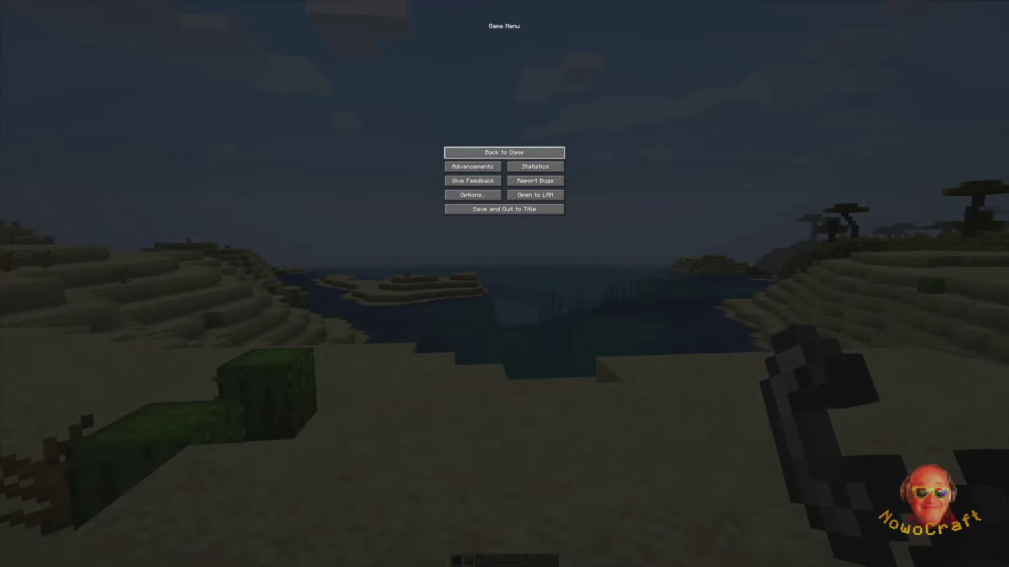
pyautogui.click(503, 209)
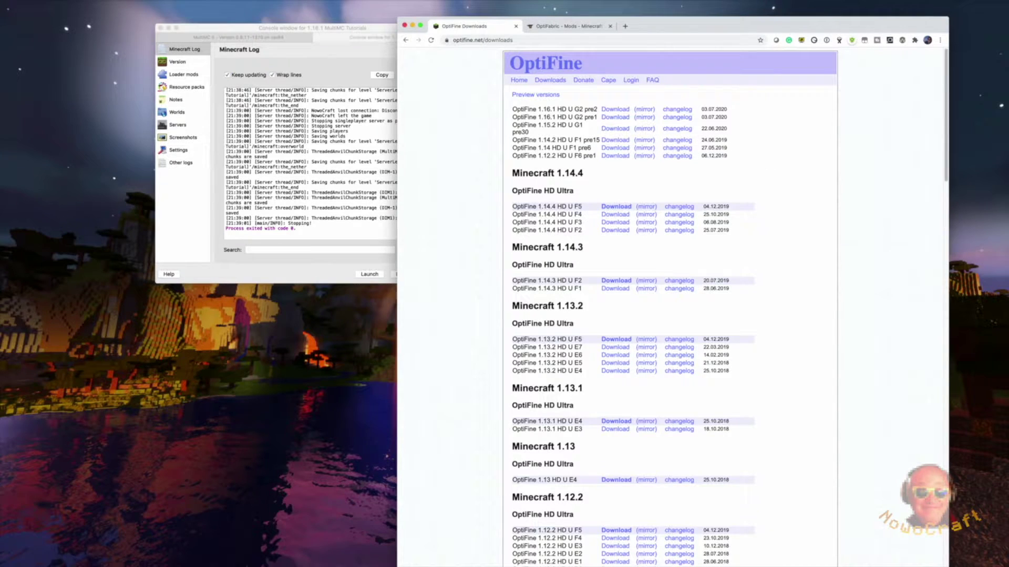
# Look up the OptiFabric file list in the browser and add the downloaded optifabric-1.1.0-beta2.jar to the instance's loader mods.
pyautogui.click(569, 25)
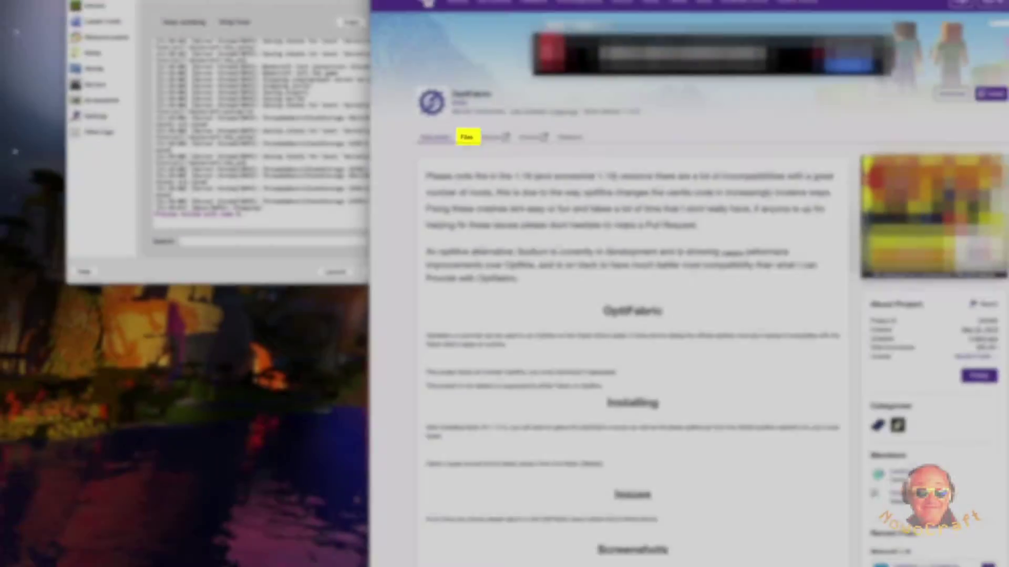
pyautogui.click(467, 137)
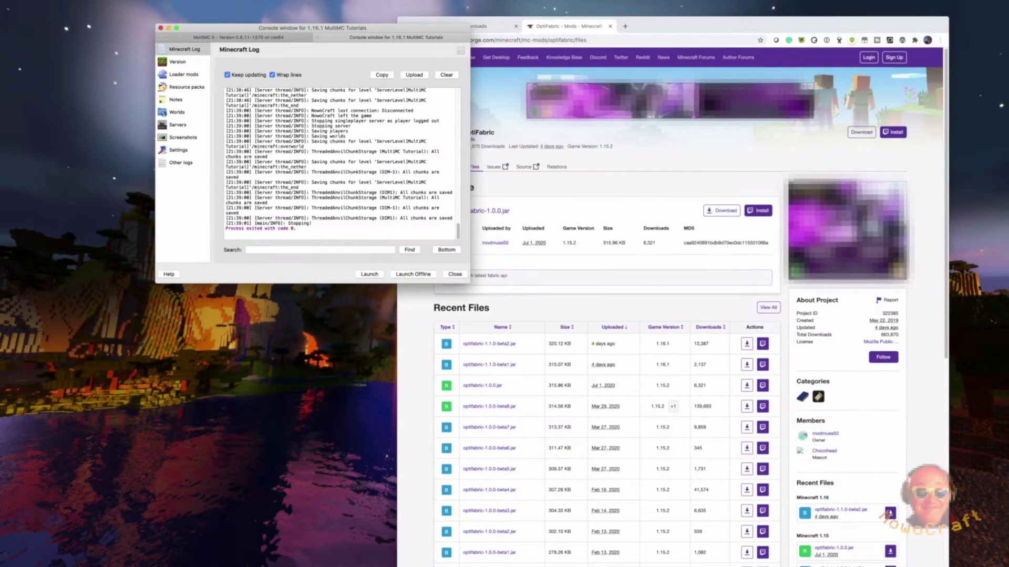
pyautogui.click(183, 74)
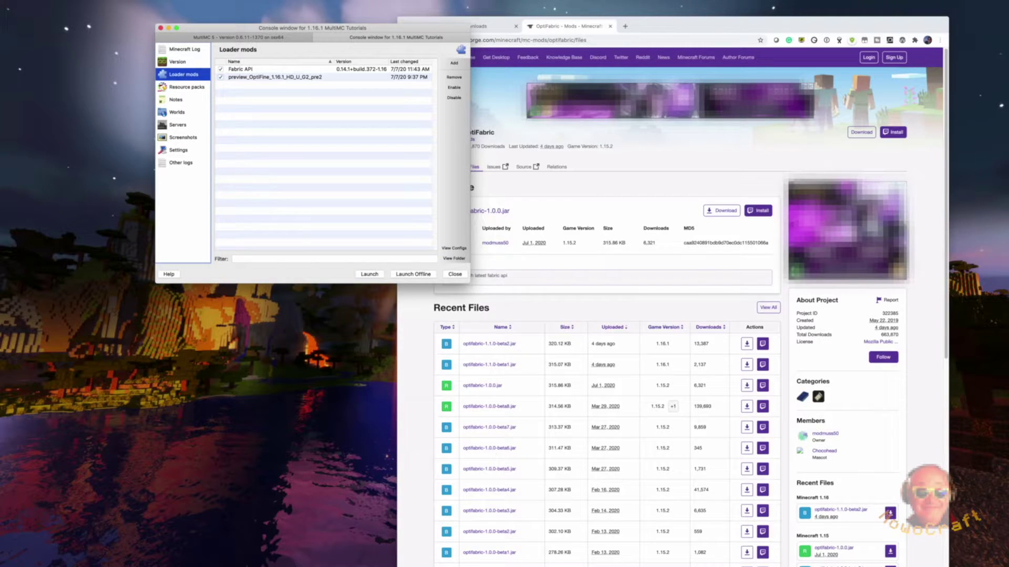
pyautogui.press('super+Tab')
pyautogui.press('super+Tab')
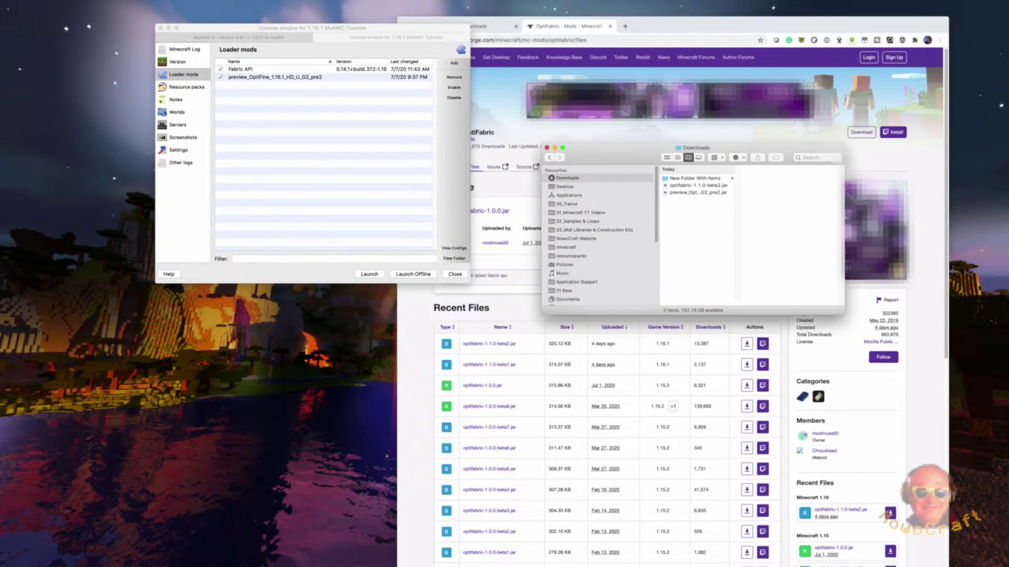
pyautogui.click(698, 185)
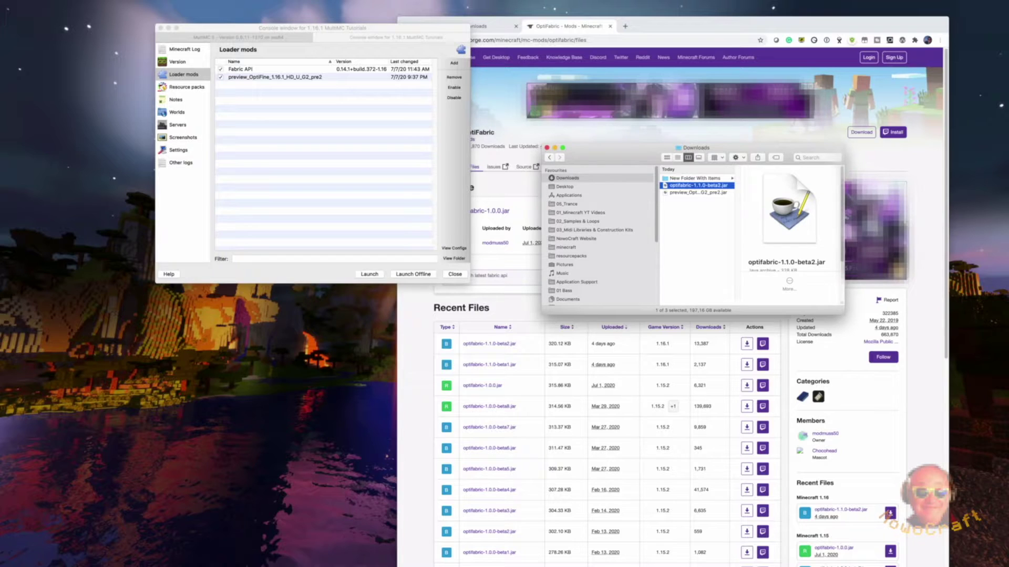
pyautogui.moveTo(698, 185); pyautogui.dragTo(297, 126)
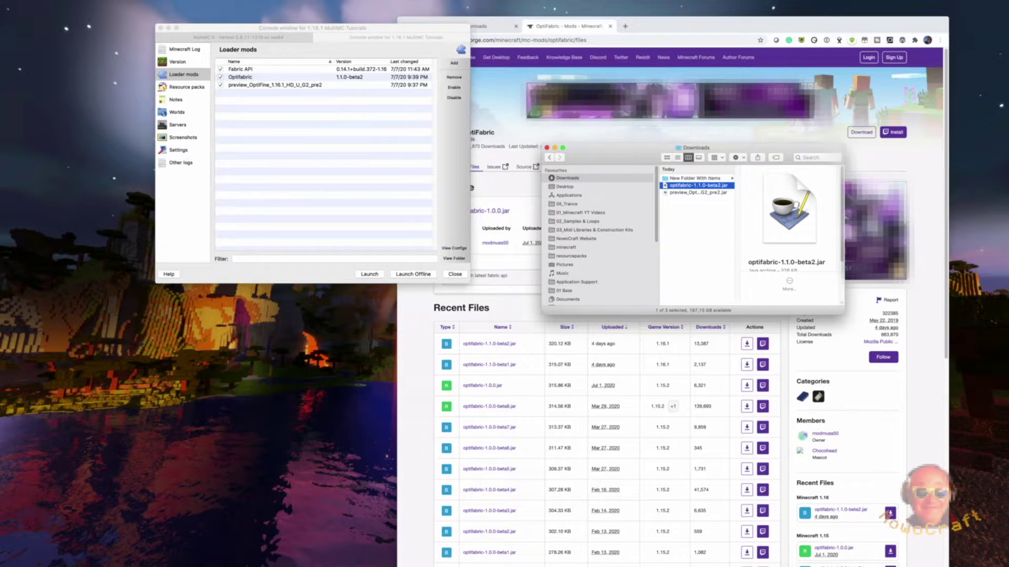
# Launch the instance with OptiFabric added and open the video settings inside the world.
pyautogui.click(369, 274)
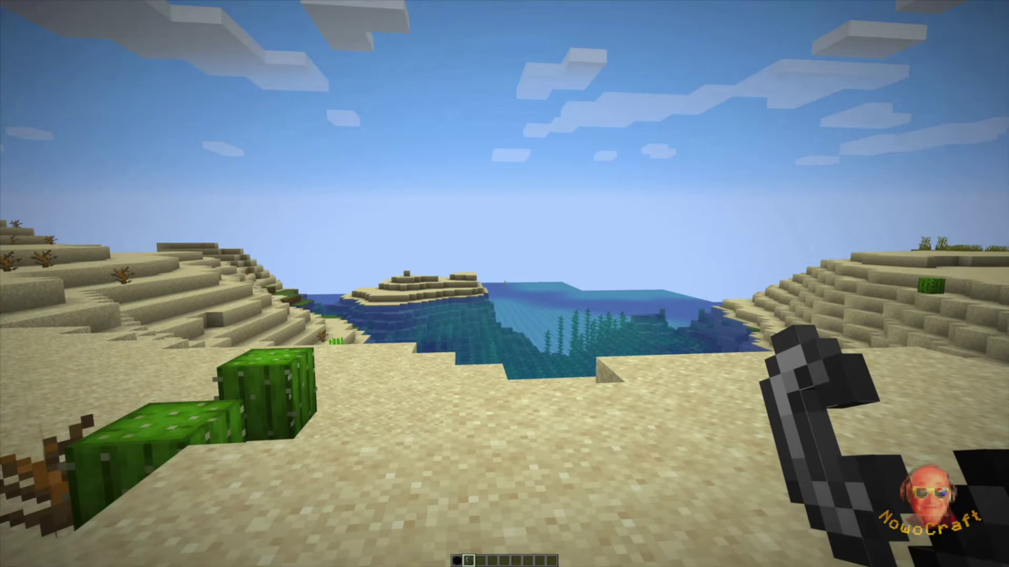
pyautogui.press('Escape')
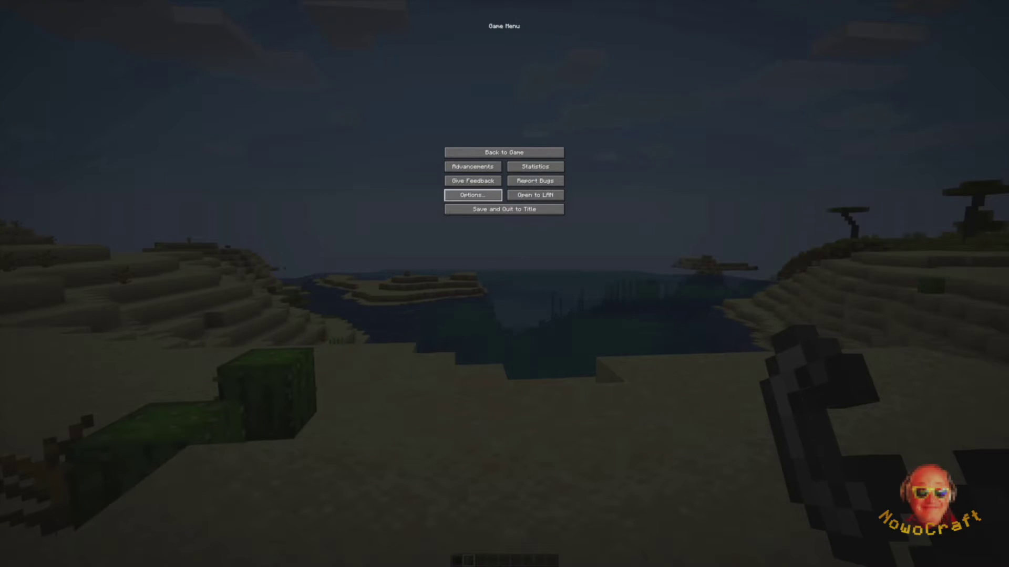
pyautogui.click(472, 195)
pyautogui.click(456, 139)
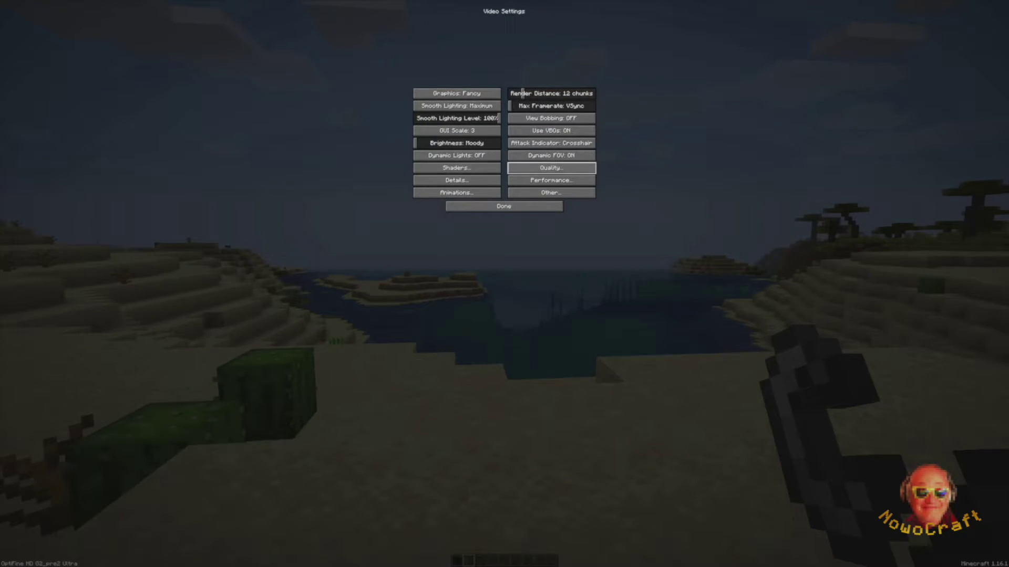
# Review OptiFine's Quality settings and open its Shaders settings.
pyautogui.click(551, 167)
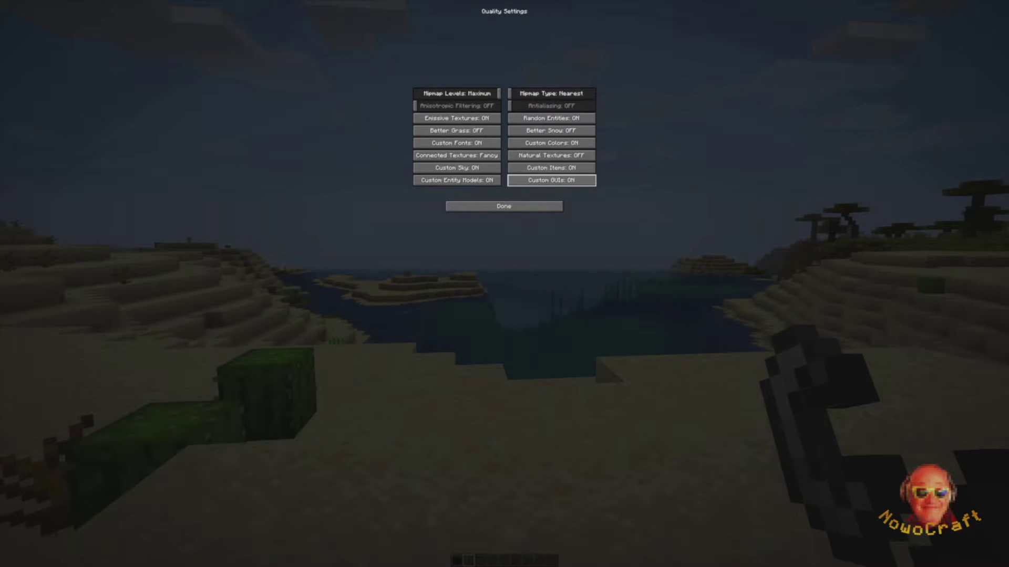
pyautogui.click(504, 206)
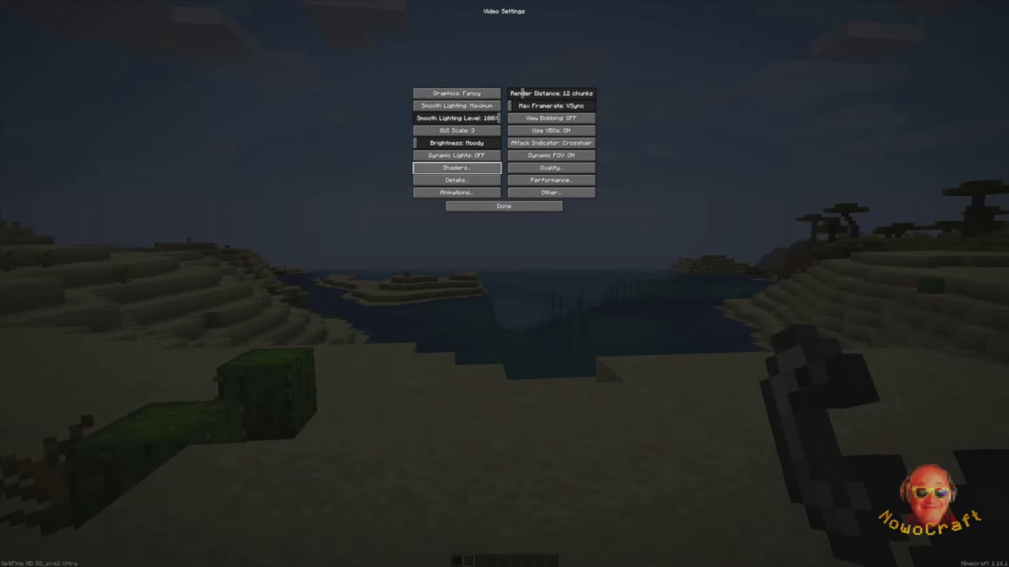
pyautogui.click(457, 167)
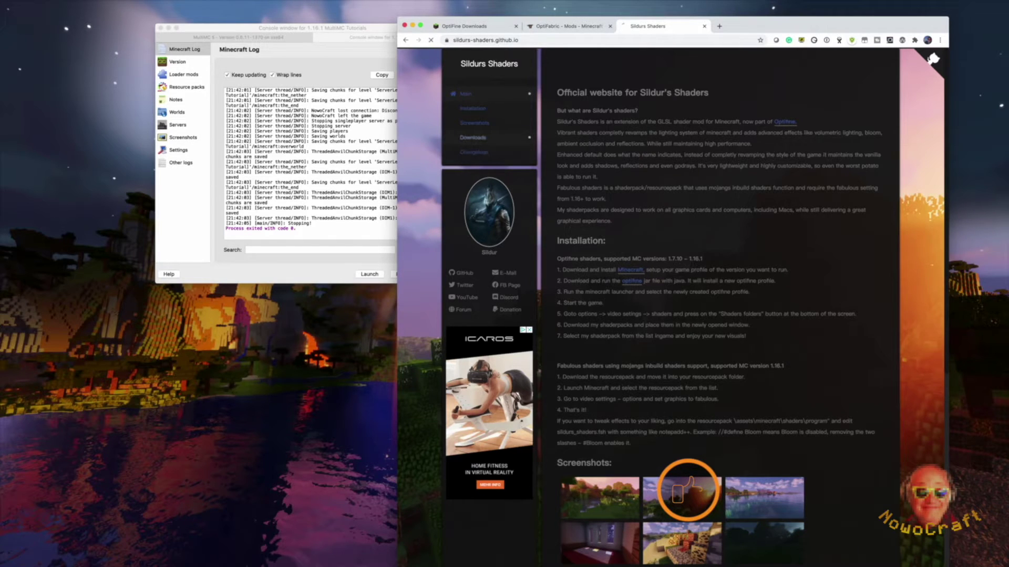
# Open the downloads section of the Sildur's Shaders website to get the shader packs.
pyautogui.click(473, 137)
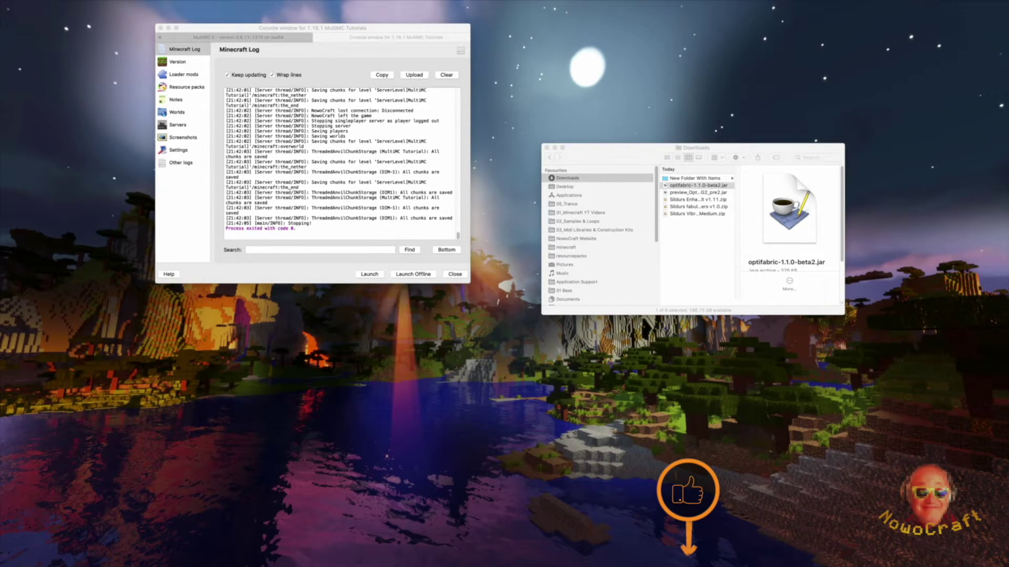
# Open the folder of the 1.16.1 MultiMC Tutorials instance in Finder and widen its window to show the instance's contents.
pyautogui.click(238, 37)
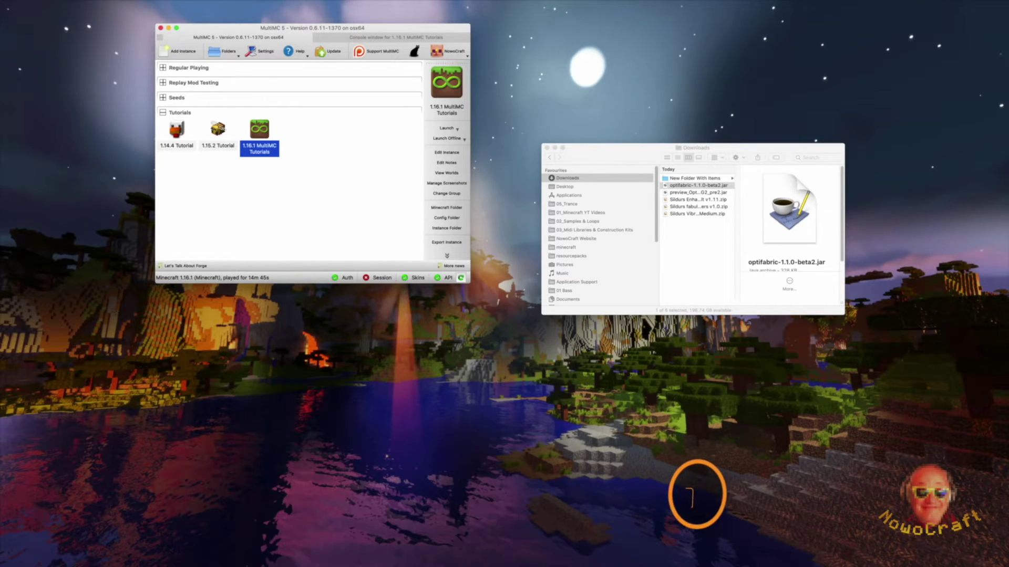
pyautogui.press('super+Tab')
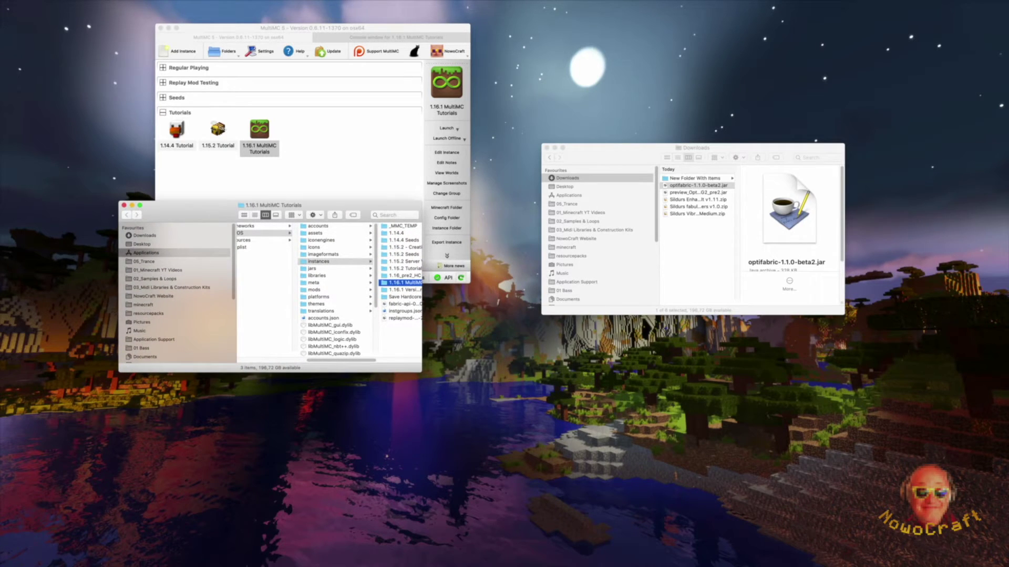
pyautogui.moveTo(421, 288); pyautogui.dragTo(598, 288)
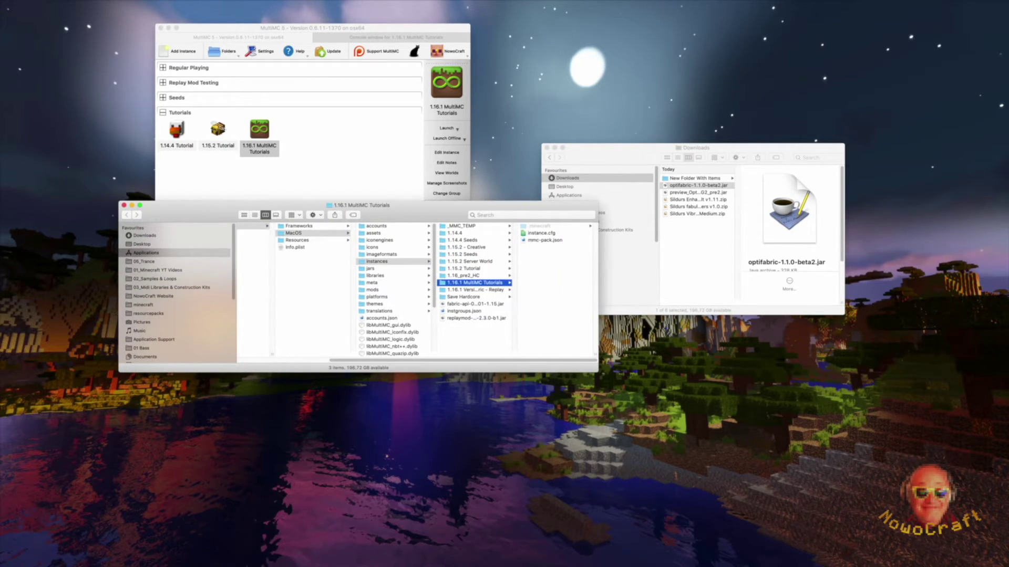
# Put the three Sildur's shader zip files from Downloads into the shaderpacks folder of the 1.16.1 MultiMC Tutorials instance's .minecraft folder.
pyautogui.click(540, 225)
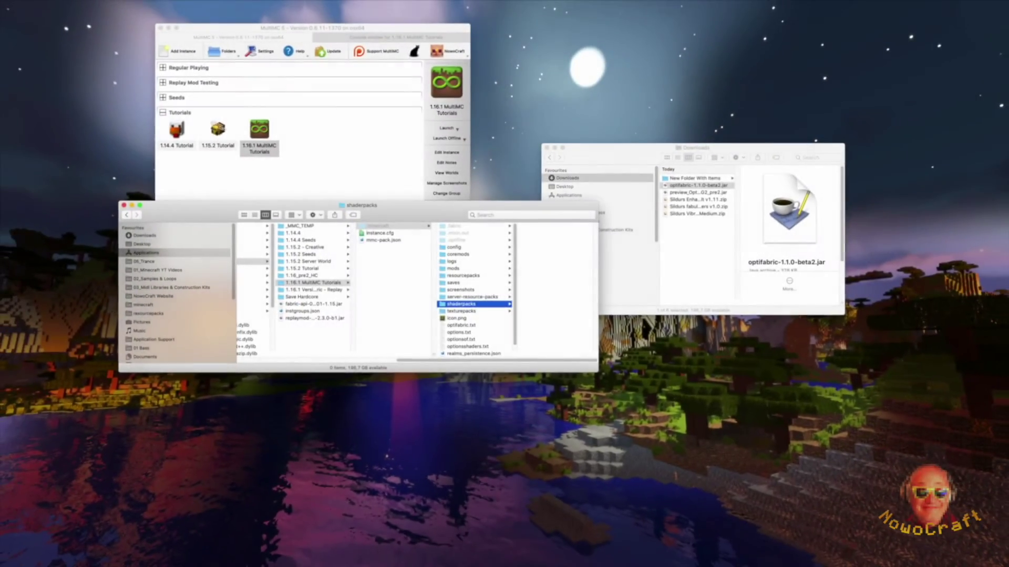
pyautogui.click(762, 171)
pyautogui.keyDown('shift'); pyautogui.click(763, 190); pyautogui.keyUp('shift')
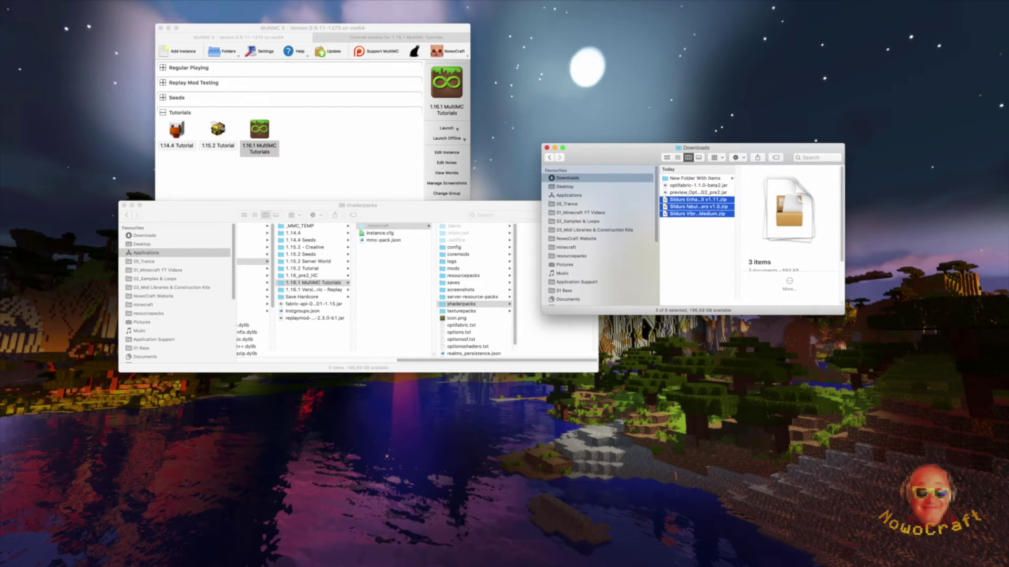
pyautogui.moveTo(698, 206); pyautogui.dragTo(555, 294)
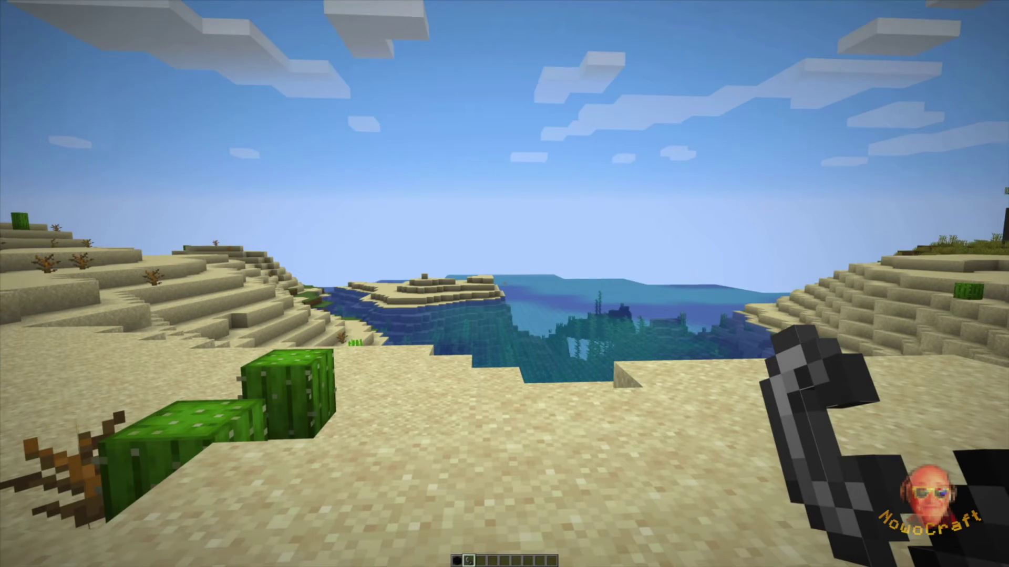
# In the running Minecraft world, open the Shaders video settings and apply one of the added Sildur's shader packs.
pyautogui.press('Escape')
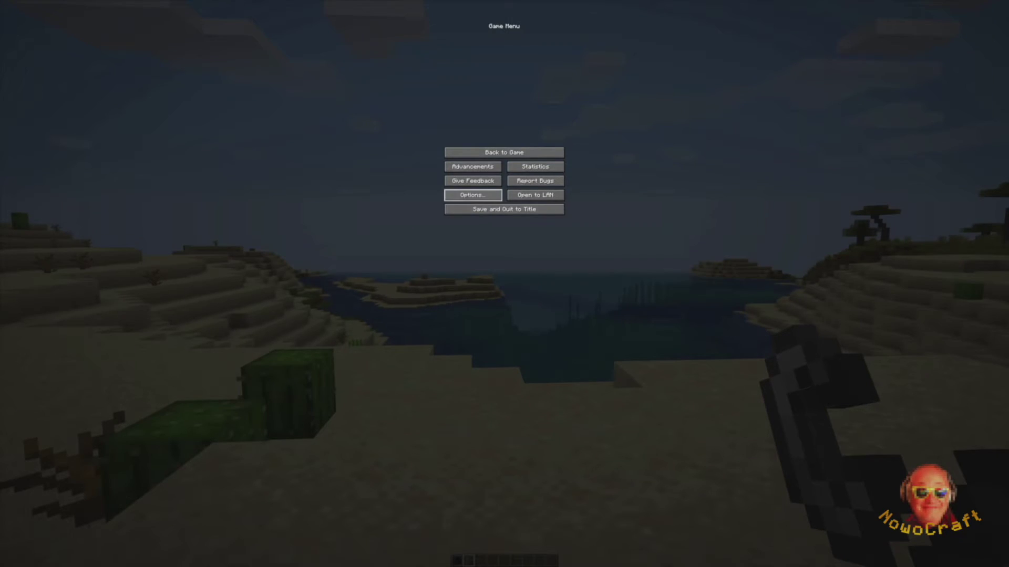
pyautogui.click(472, 195)
pyautogui.click(456, 140)
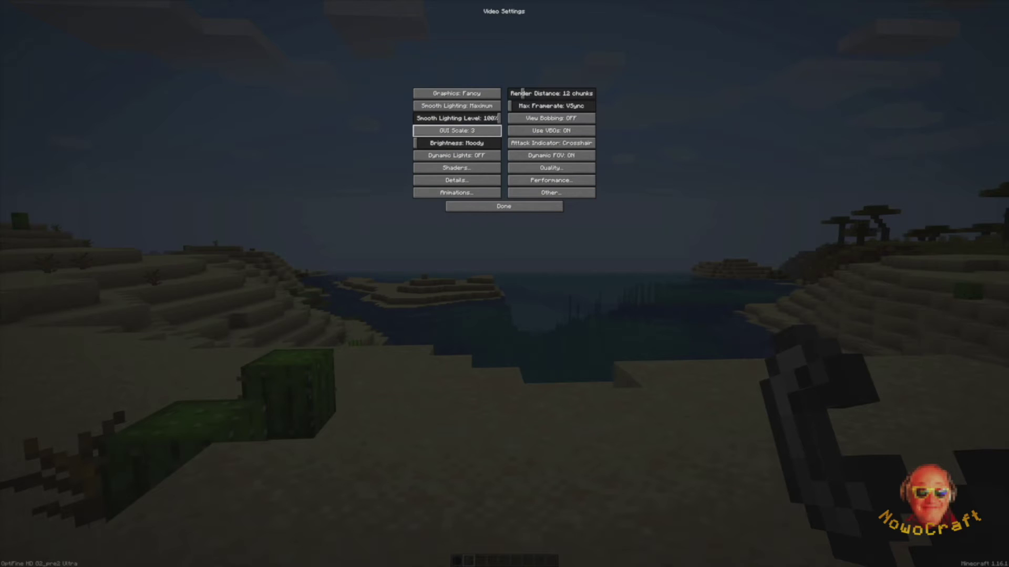
pyautogui.click(456, 167)
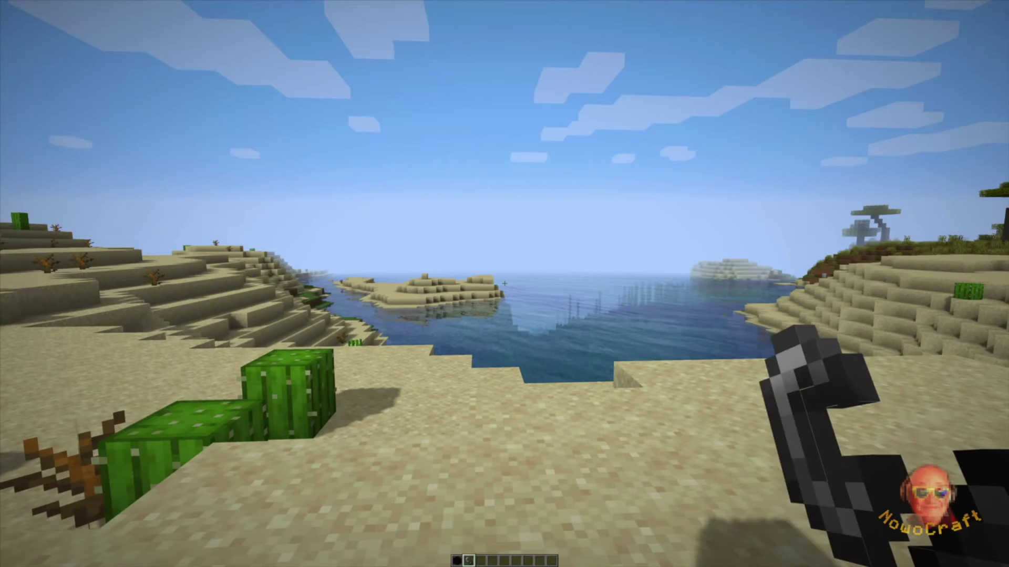
# Switch to an empty hotbar slot and walk through the Nether portal to inspect the shader's look in the Nether.
pyautogui.scroll(-2, 504, 284)
pyautogui.press('w')
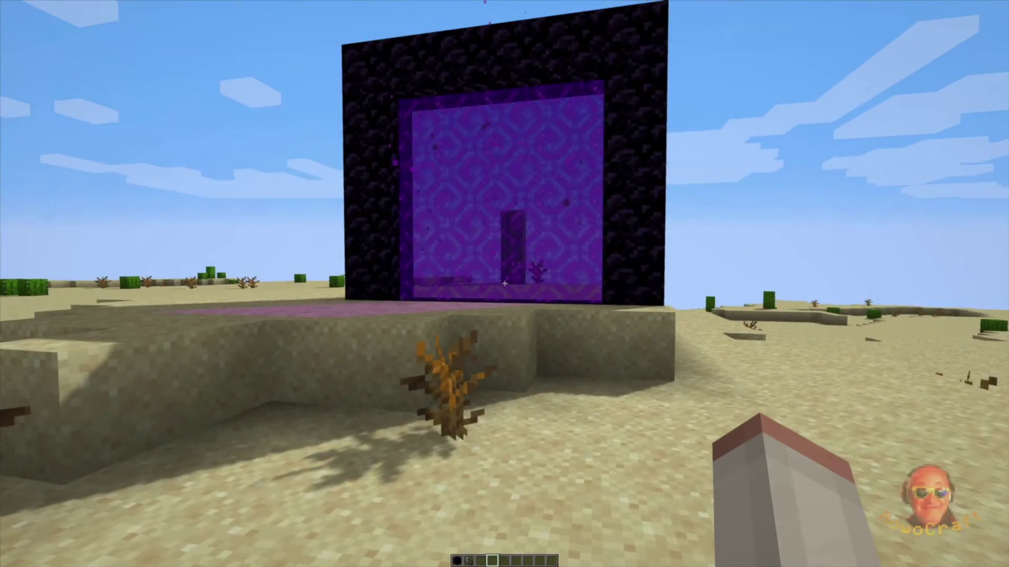
pyautogui.press('w')
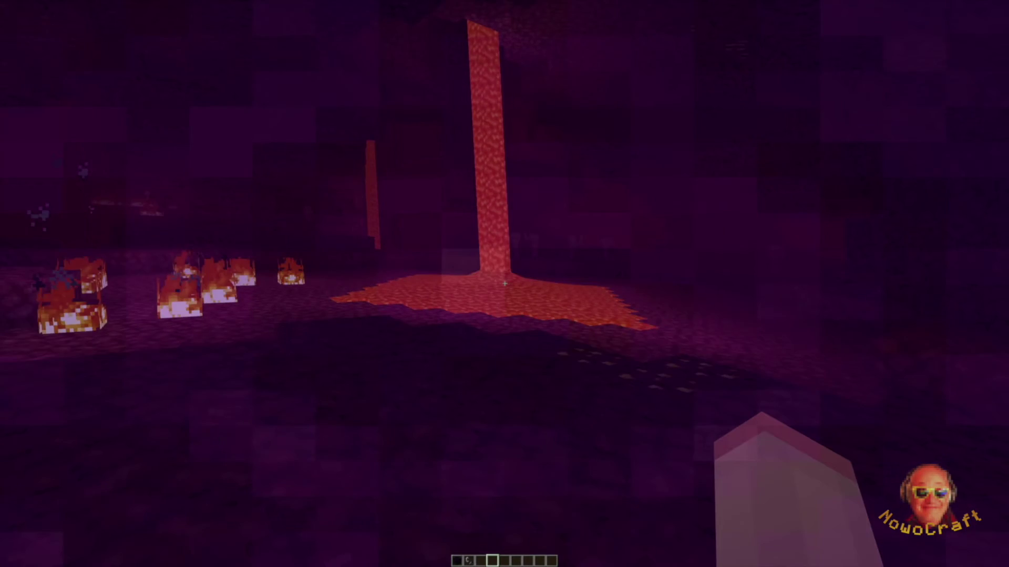
pyautogui.press('w')
pyautogui.press('w')
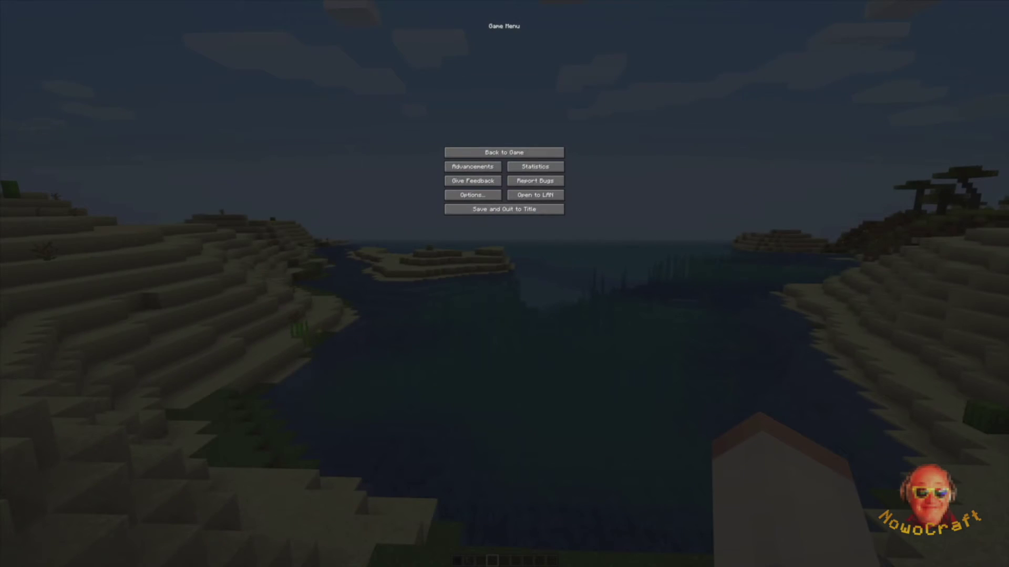
# Apply a different Sildur's shader pack in the Shaders video settings and return to the world.
pyautogui.click(473, 195)
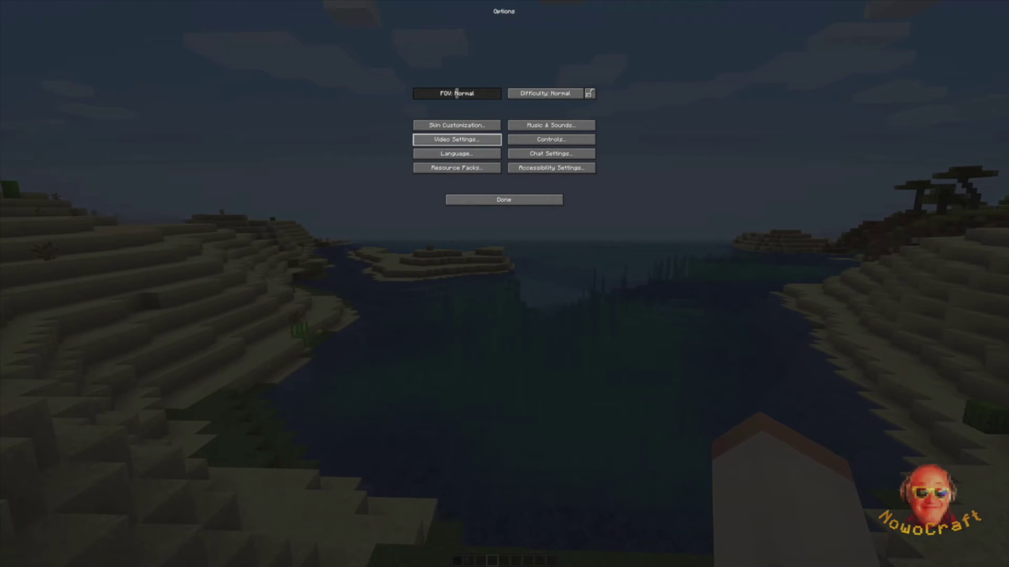
pyautogui.click(456, 139)
pyautogui.click(456, 168)
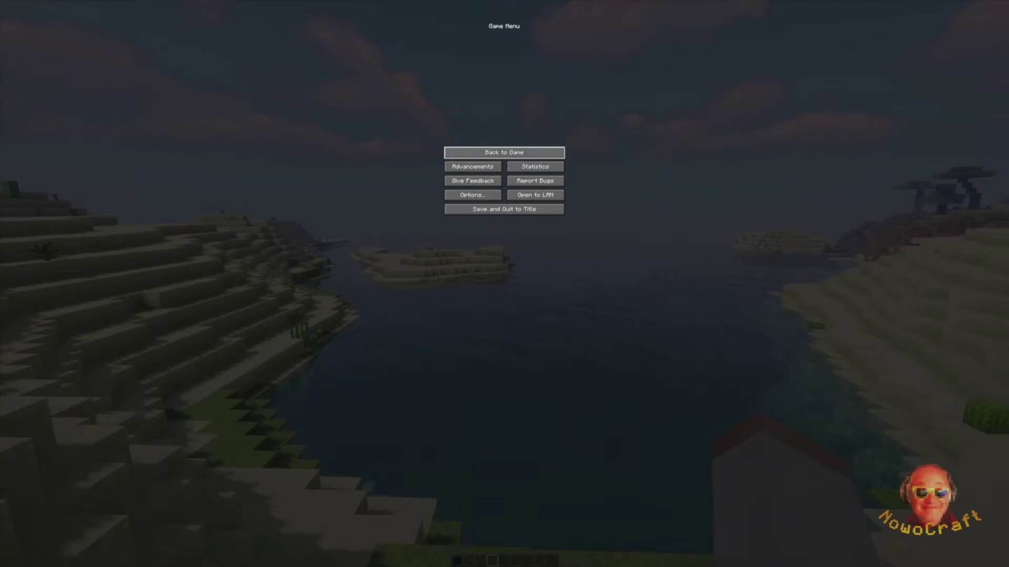
pyautogui.press('Escape')
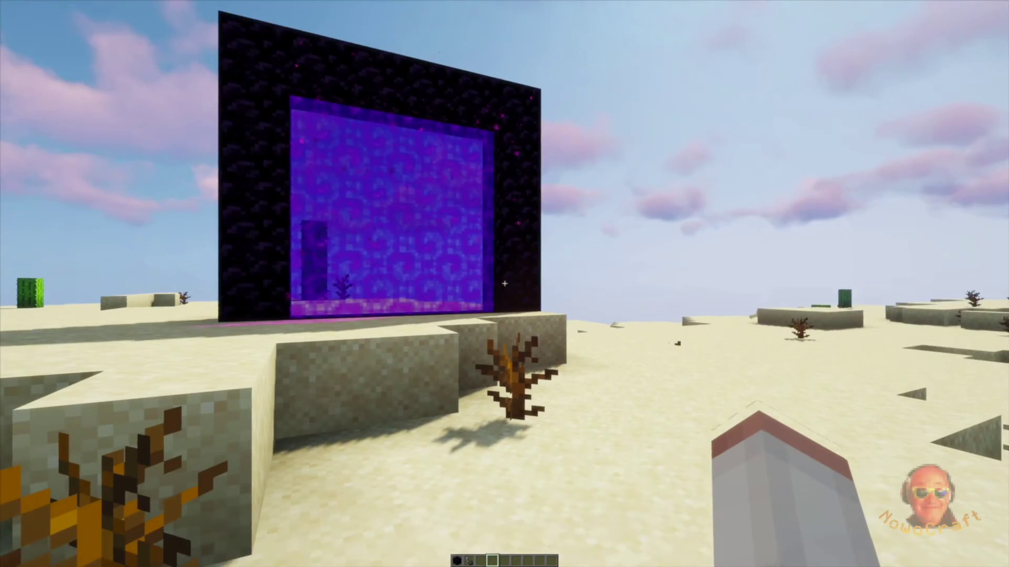
# Enter the Nether through the portal and cross the dark terrain to the lava sea to examine the new shader's lighting.
pyautogui.press('w')
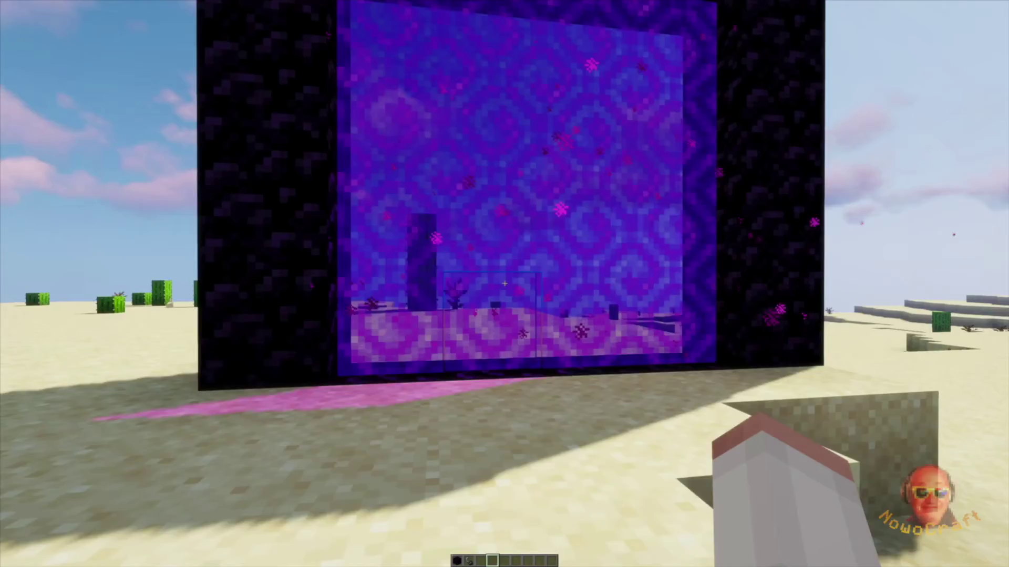
pyautogui.press('w')
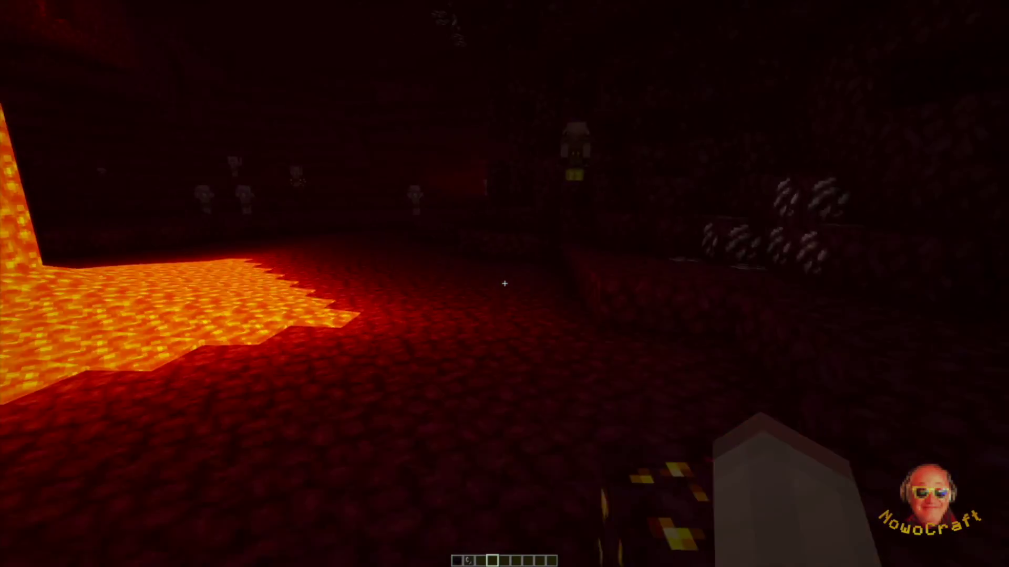
pyautogui.press('w')
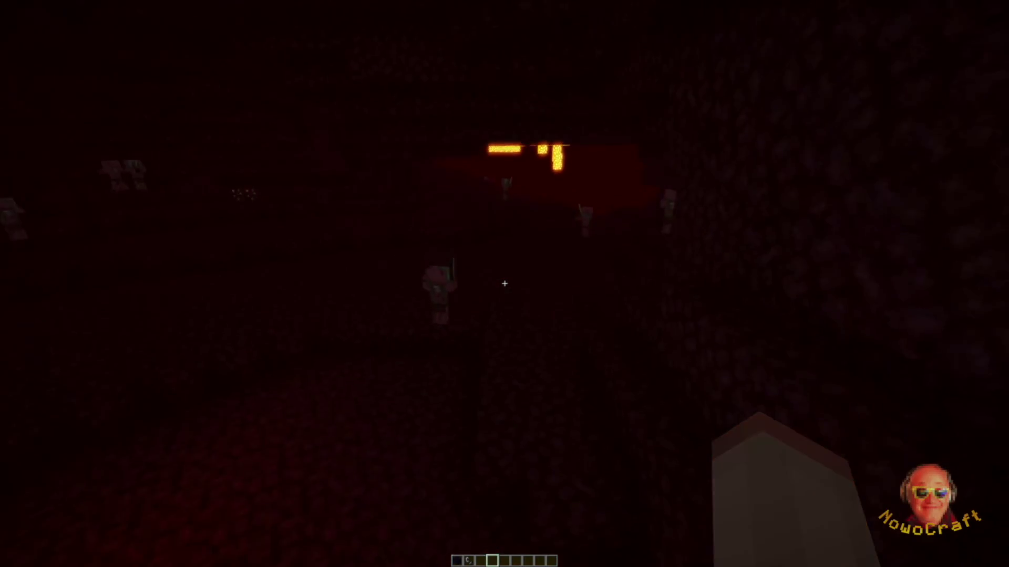
pyautogui.press('w')
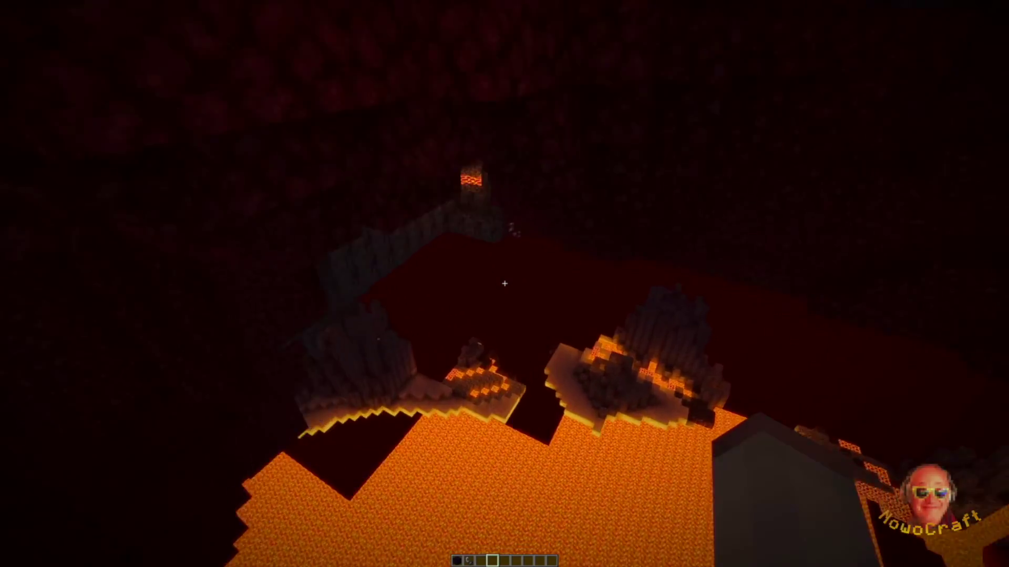
# Descend to the lava sea and travel across it to examine how the shader renders the lava, glowstone and basalt.
pyautogui.press('w')
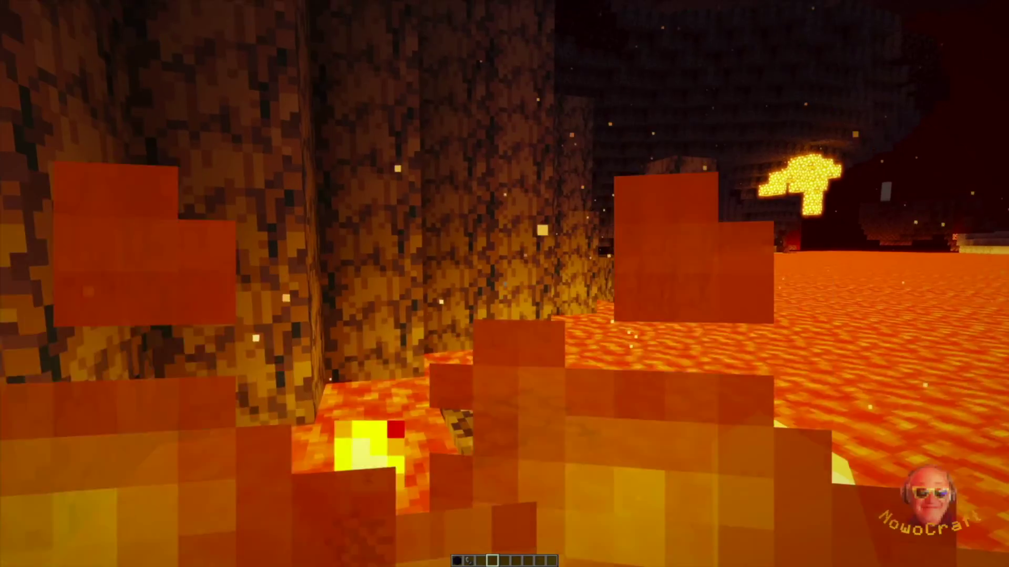
pyautogui.press('w')
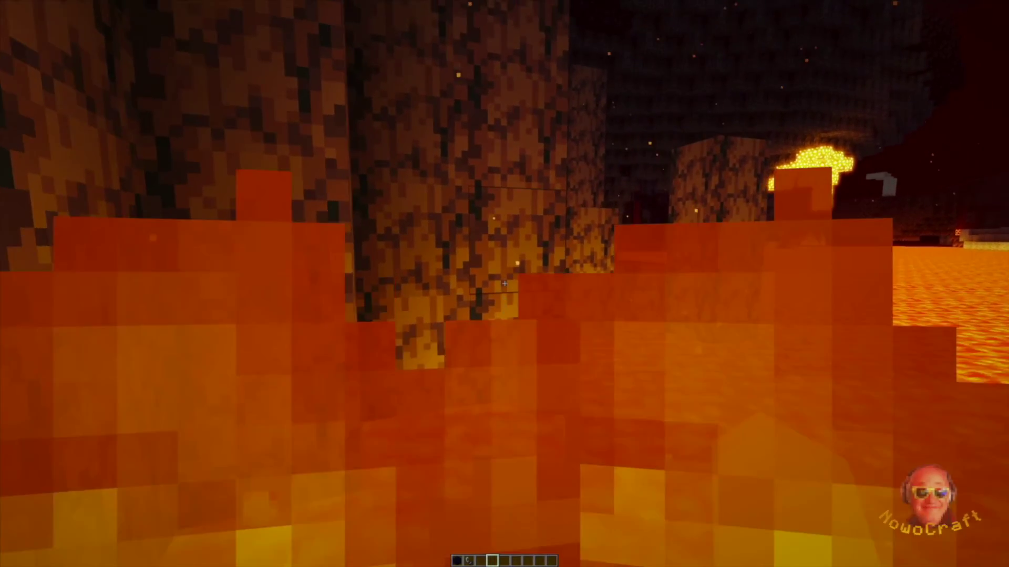
pyautogui.press('space')
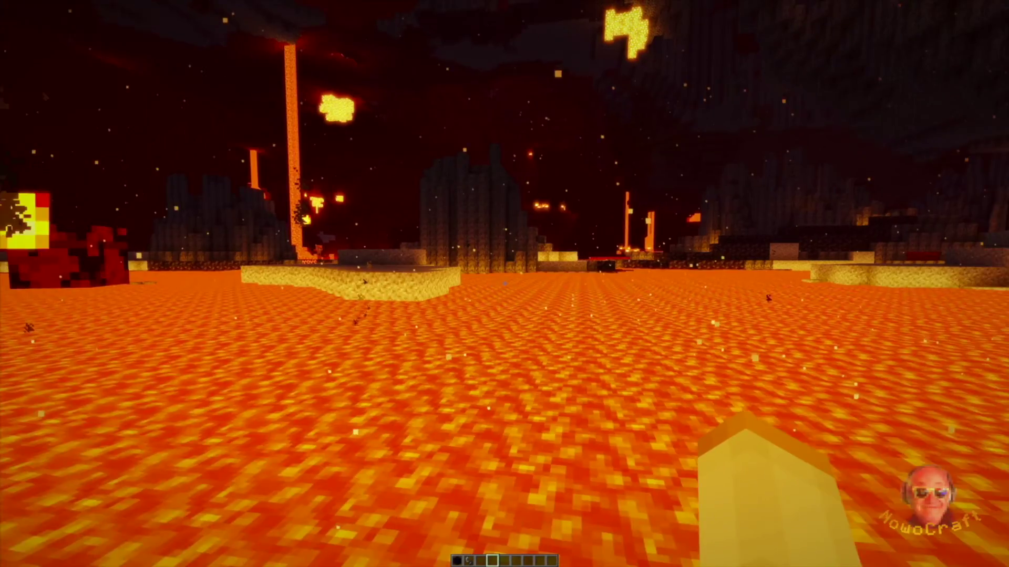
pyautogui.press('w')
pyautogui.press('w')
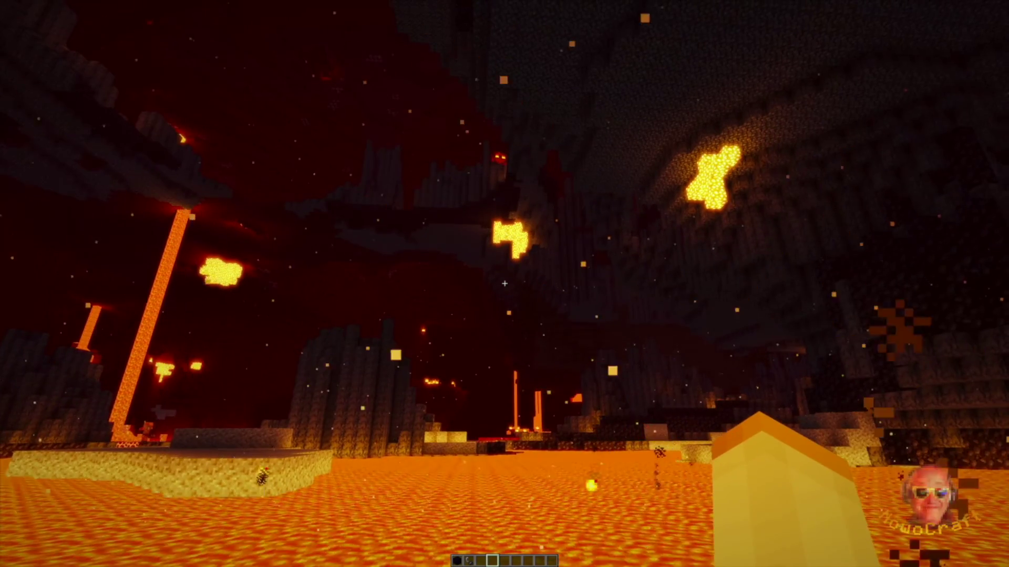
pyautogui.press('w')
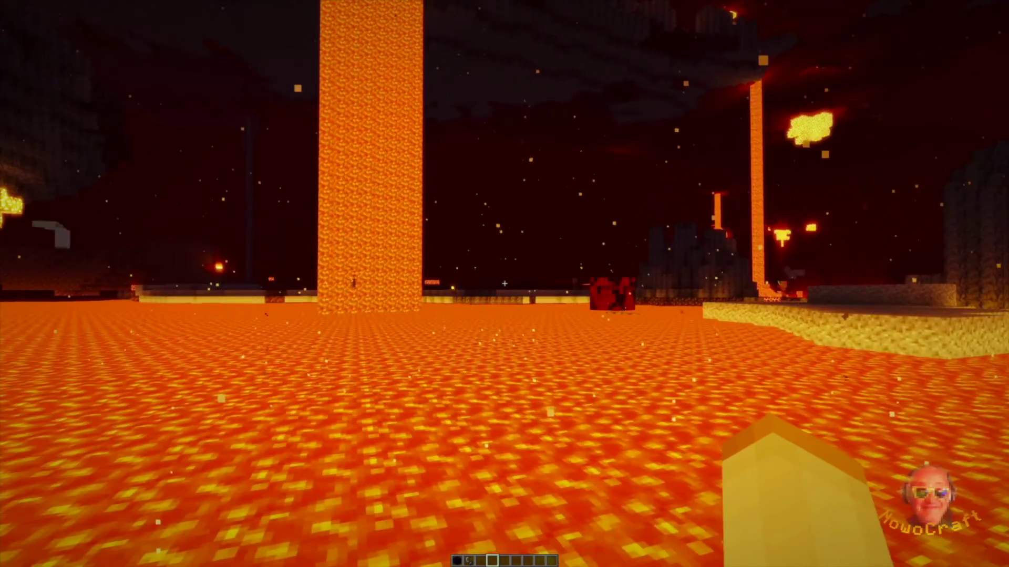